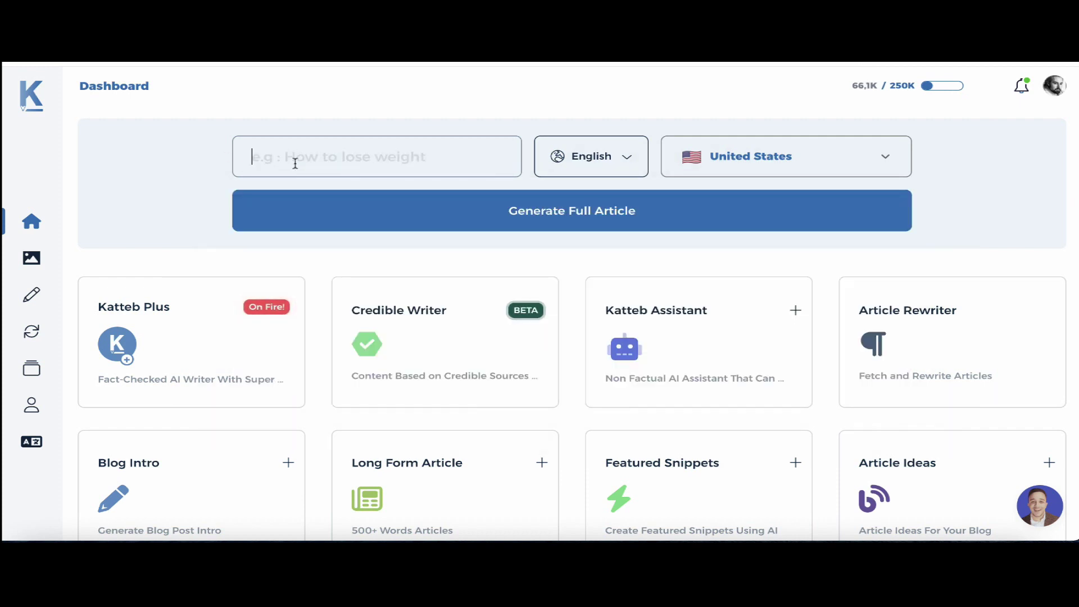
# Search 'how to trade crypto with rsi', choose 'rsi settings for day trading crypto', and generate its topic outline
pyautogui.write('how')
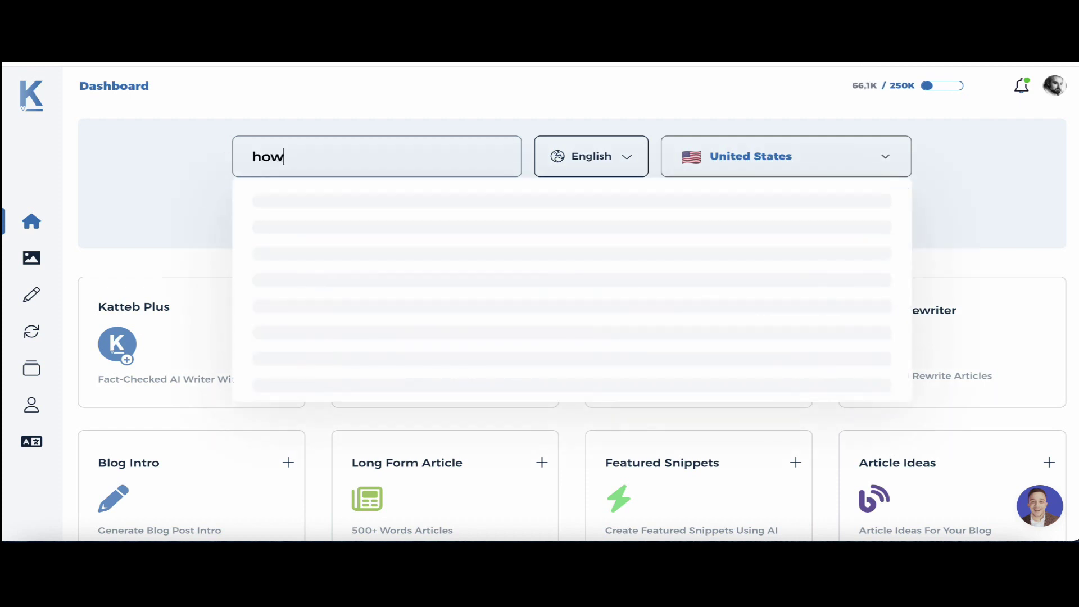
pyautogui.write(' to trade crypto with rsi')
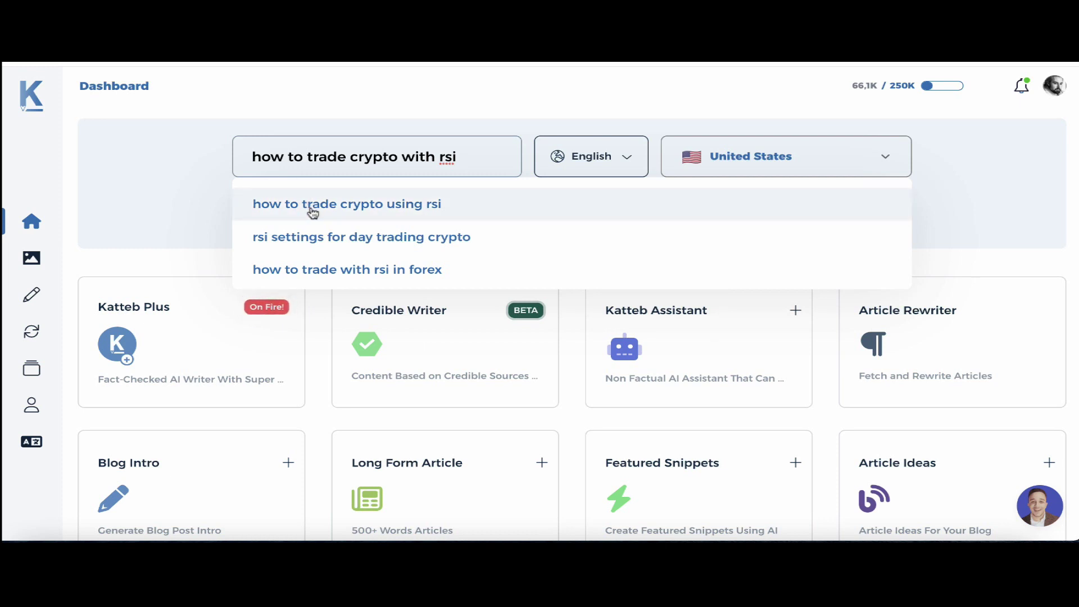
pyautogui.click(305, 238)
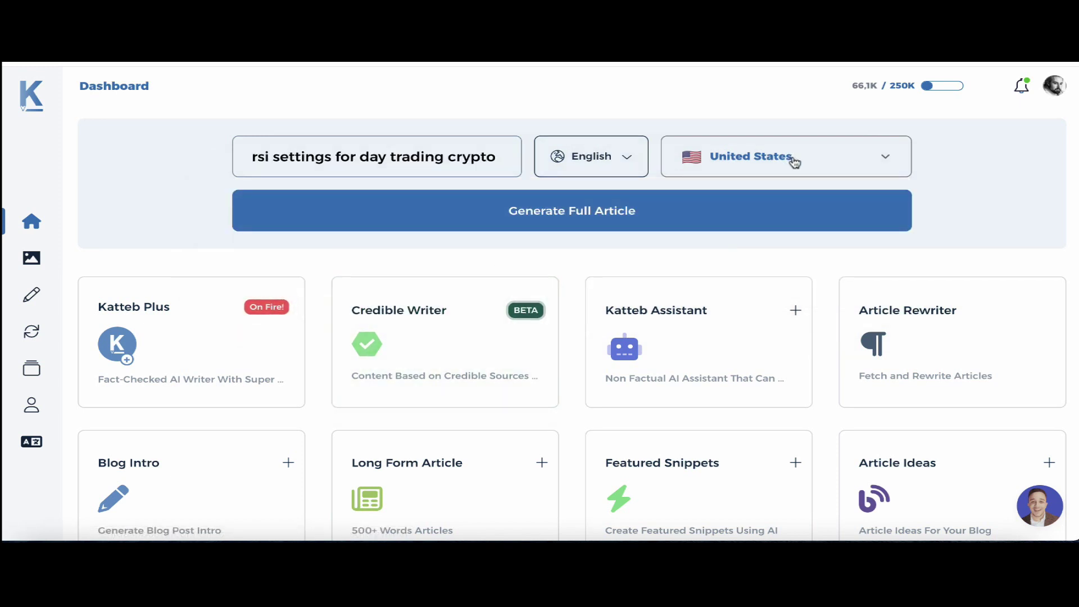
pyautogui.click(586, 219)
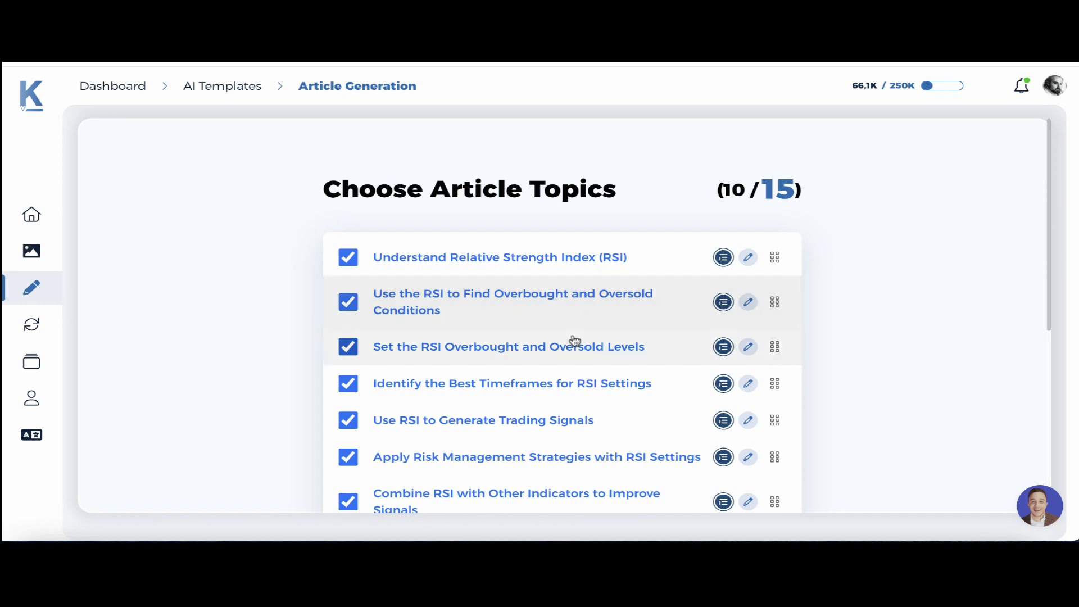
# Add a manually typed 'Conclusion' topic at the bottom of the topic list
pyautogui.scroll(-1, 575, 340)
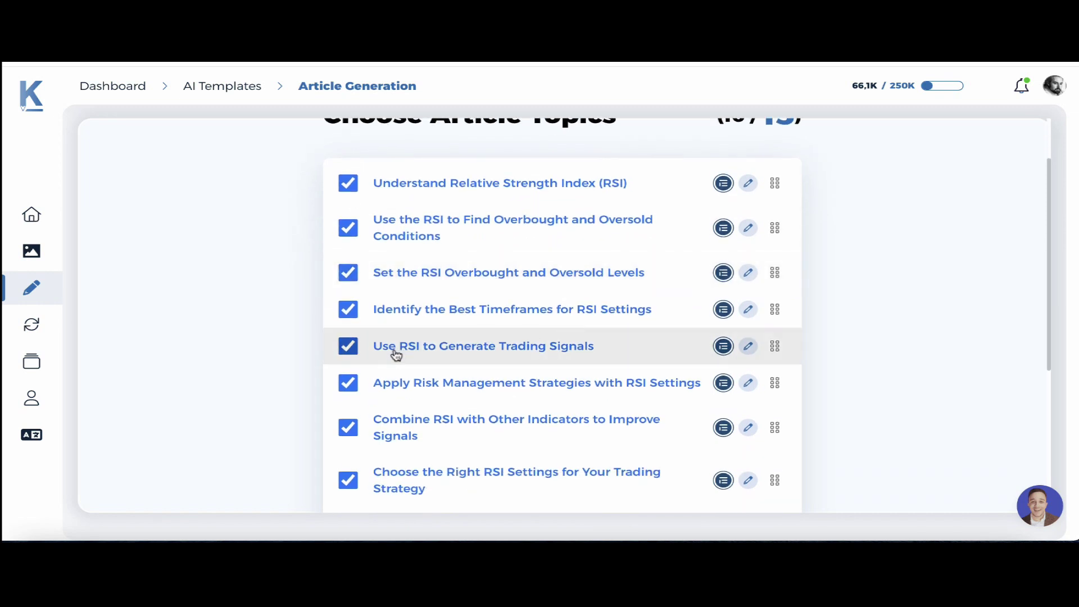
pyautogui.scroll(-1, 581, 361)
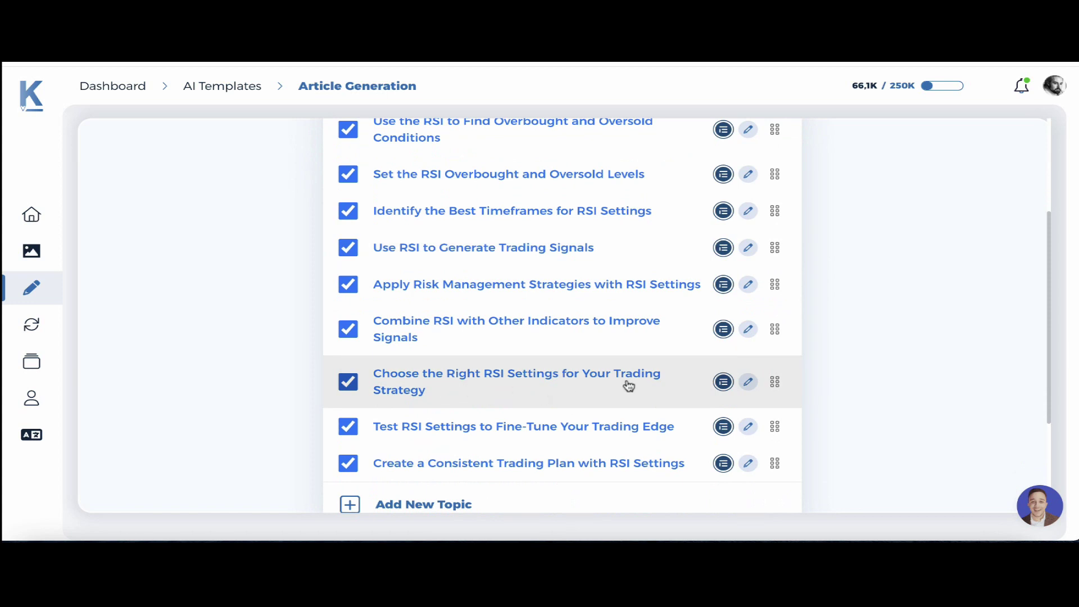
pyautogui.scroll(-1, 630, 385)
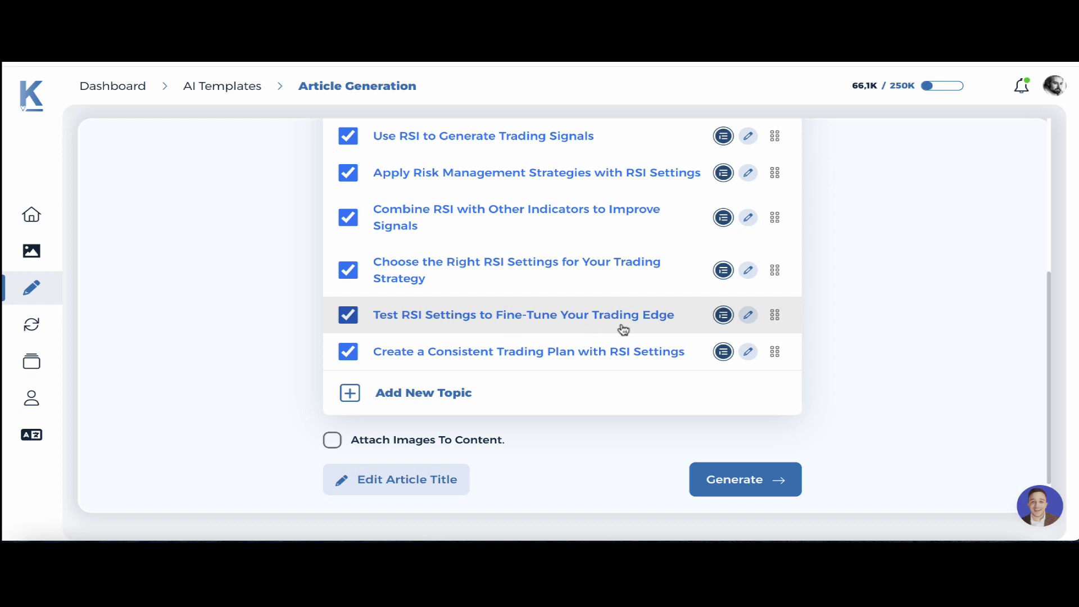
pyautogui.click(348, 392)
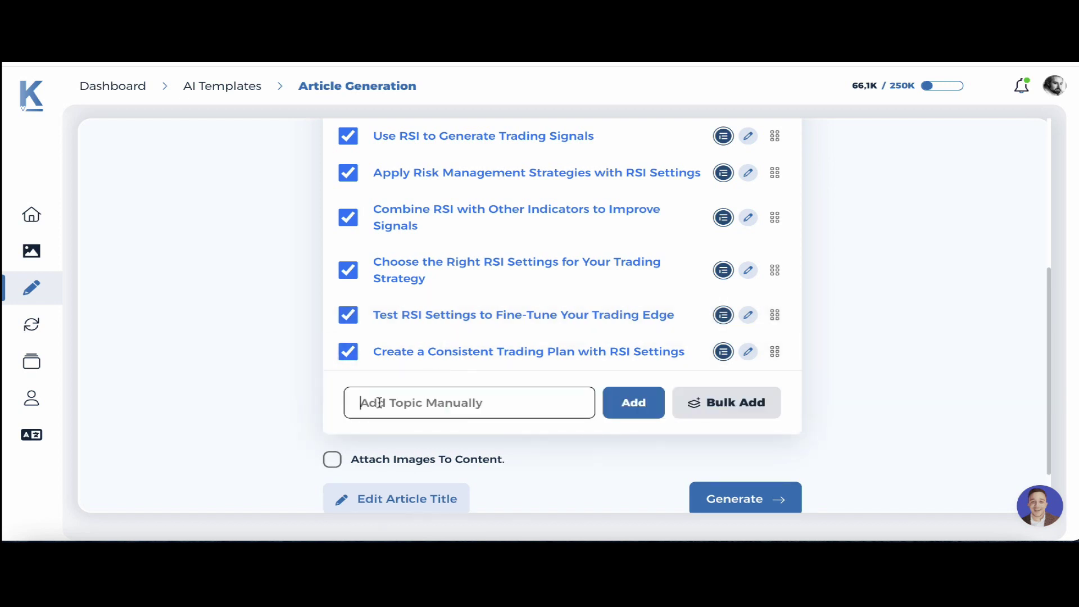
pyautogui.write('Conclus')
pyautogui.write('ii')
pyautogui.write('on')
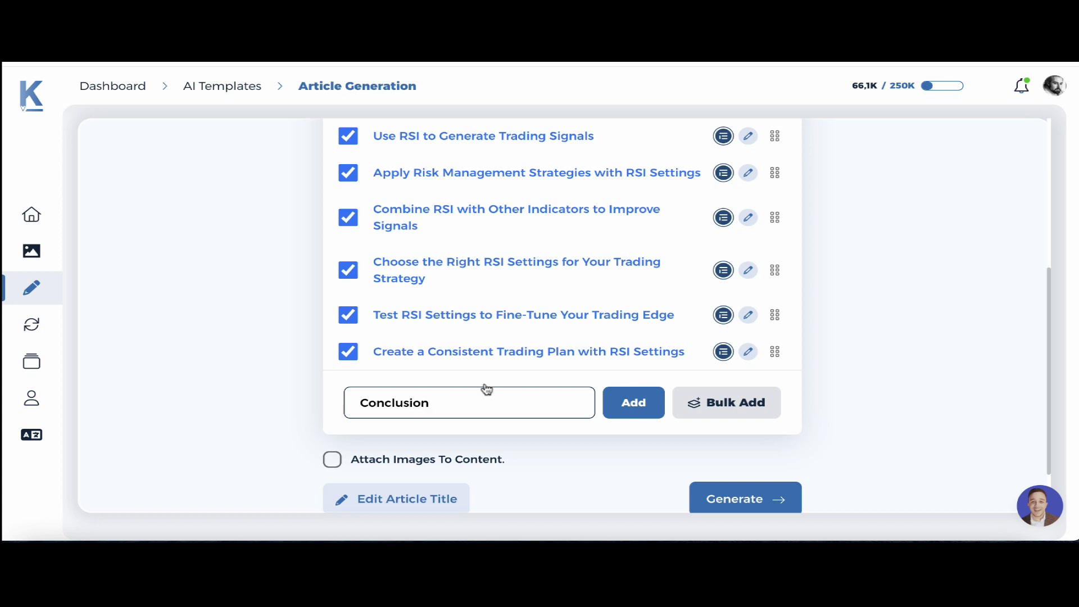
pyautogui.click(641, 406)
pyautogui.scroll(5, 590, 373)
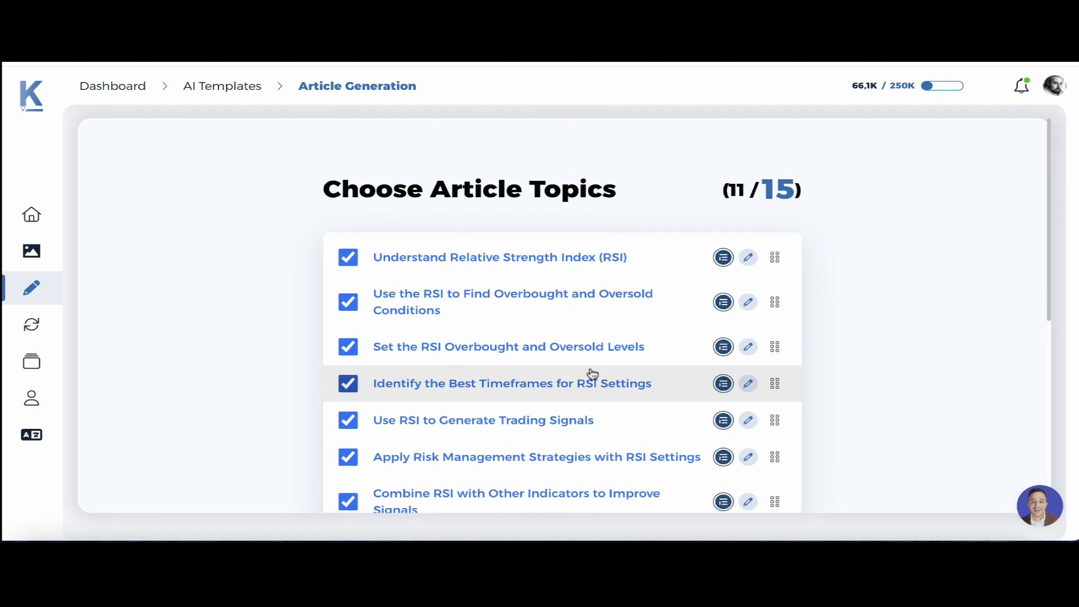
# Include subtopics Understanding RSI, How to Set Up RSI for Day Trading Crypto, and Using RSI to Generate Trading Signals
pyautogui.scroll(-3, 595, 320)
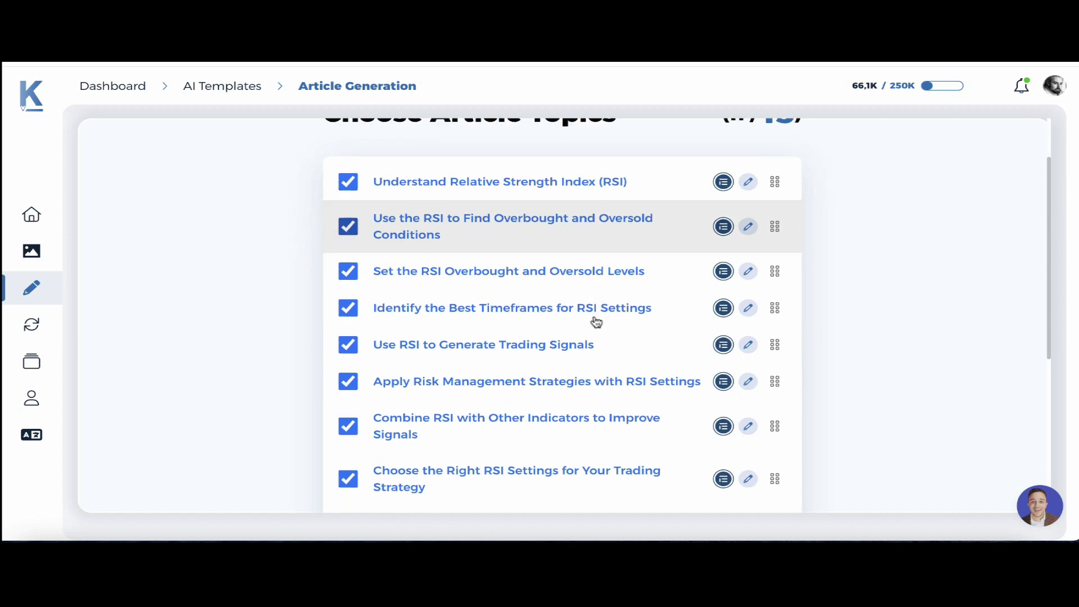
pyautogui.scroll(2, 597, 322)
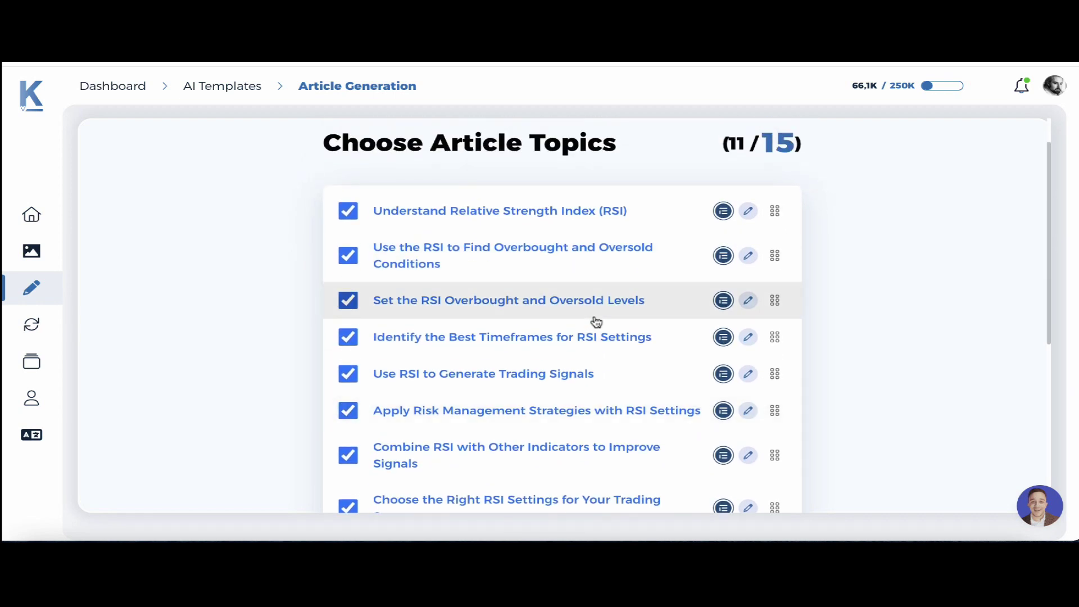
pyautogui.click(724, 374)
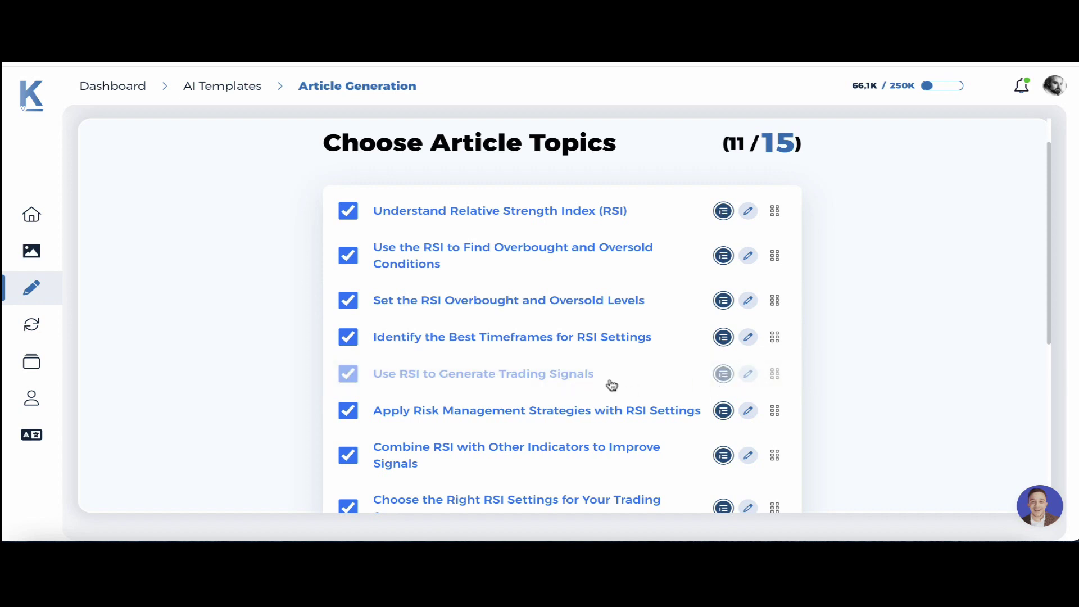
pyautogui.scroll(-1, 615, 381)
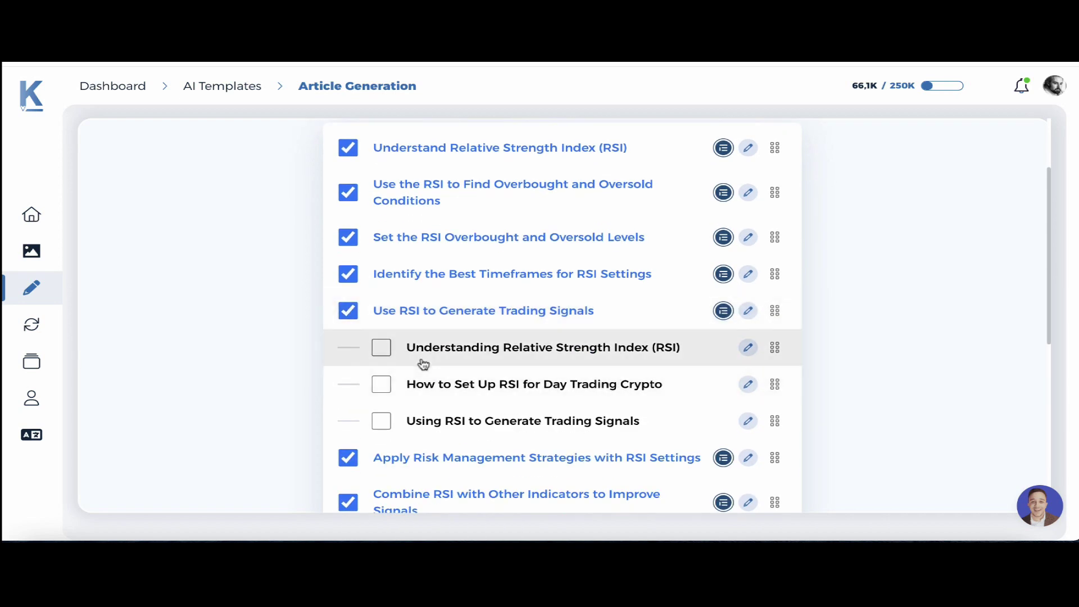
pyautogui.click(381, 347)
pyautogui.click(383, 385)
pyautogui.click(384, 418)
pyautogui.scroll(2, 478, 392)
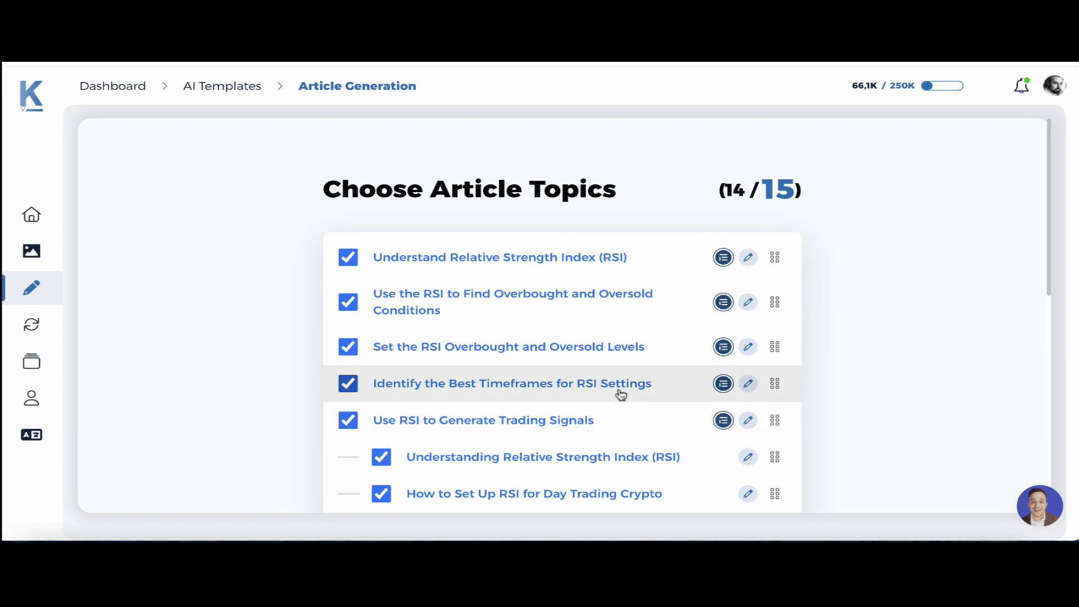
pyautogui.scroll(-7, 484, 380)
pyautogui.scroll(7, 484, 380)
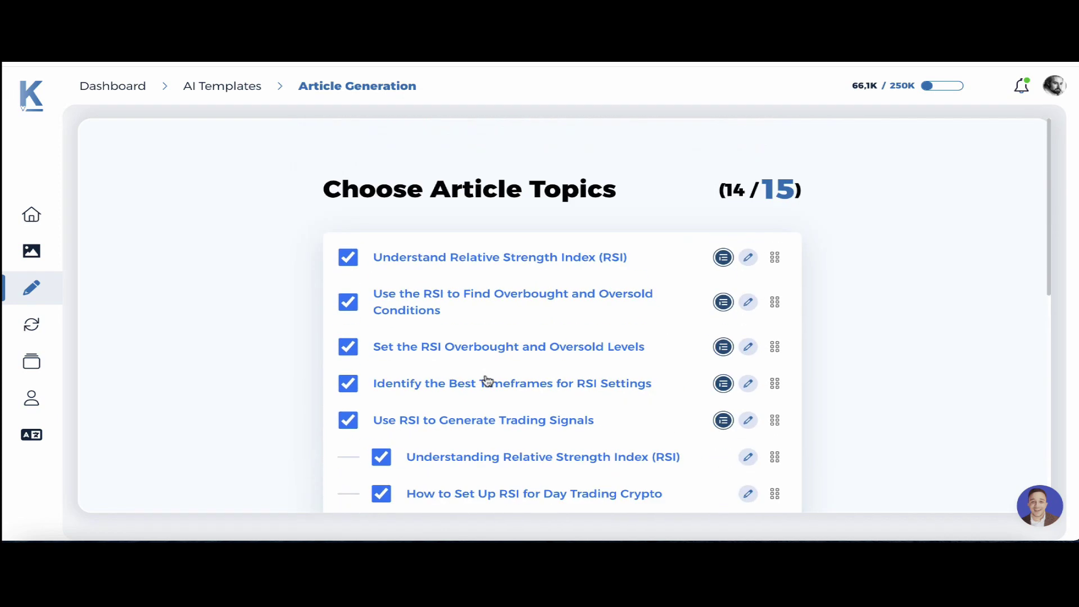
# Under 'Understand Relative Strength Index (RSI)', include only the 'RSI Settings for Day Trading Crypto' subtopic
pyautogui.click(724, 257)
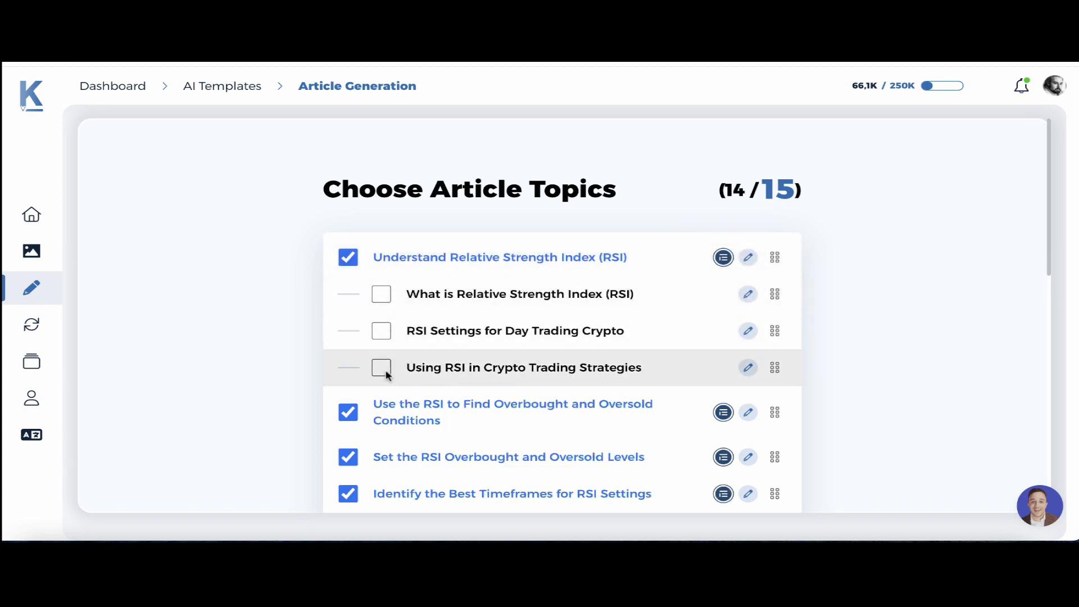
pyautogui.click(381, 333)
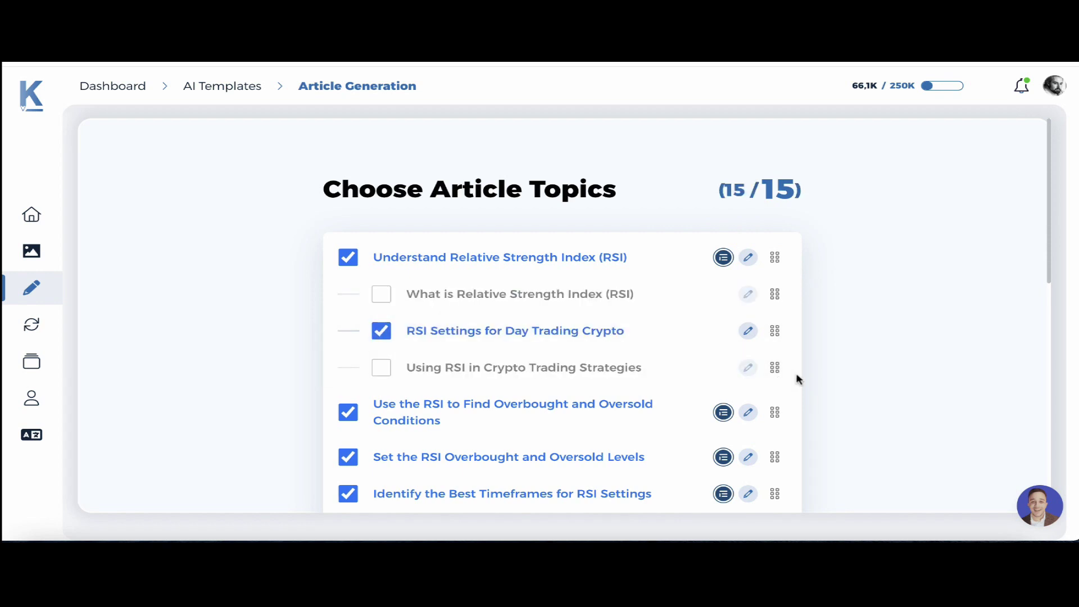
pyautogui.scroll(-8, 776, 306)
pyautogui.scroll(-2, 776, 307)
pyautogui.scroll(3, 775, 309)
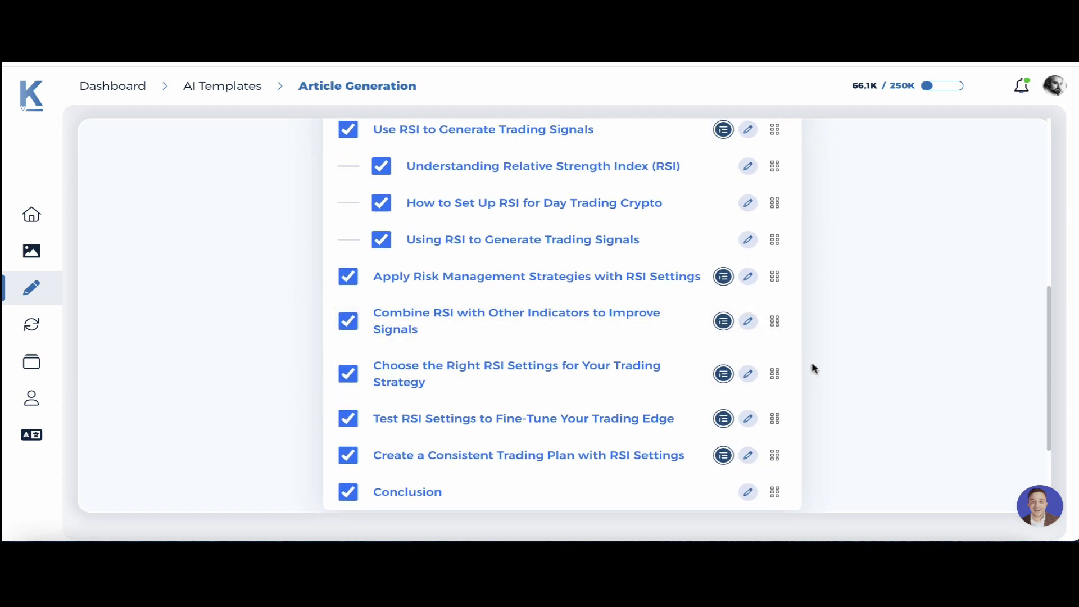
pyautogui.moveTo(775, 454); pyautogui.dragTo(768, 367)
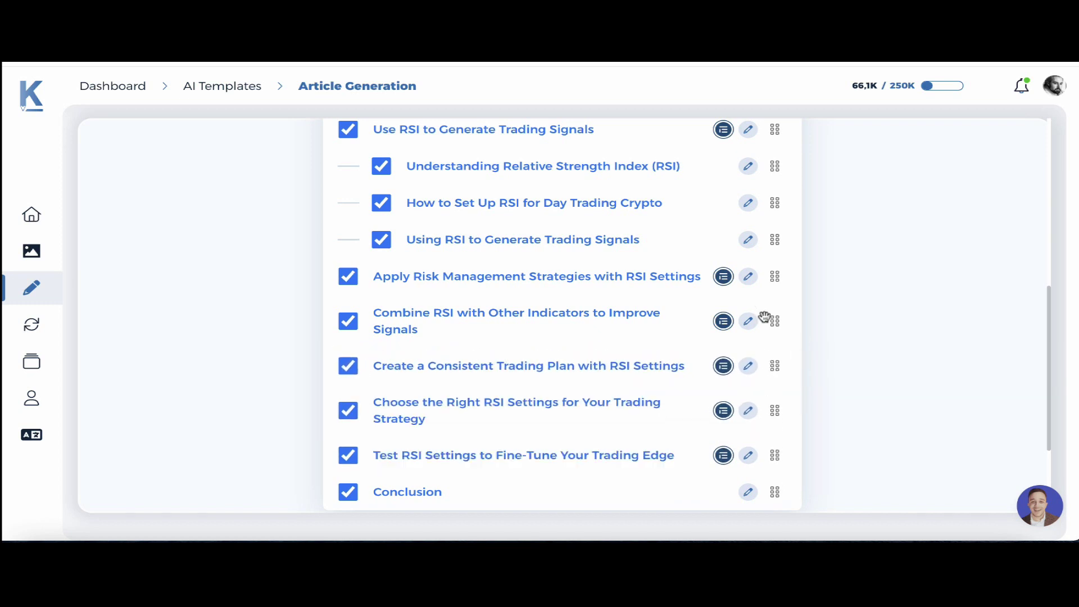
pyautogui.scroll(-3, 770, 378)
pyautogui.scroll(5, 666, 263)
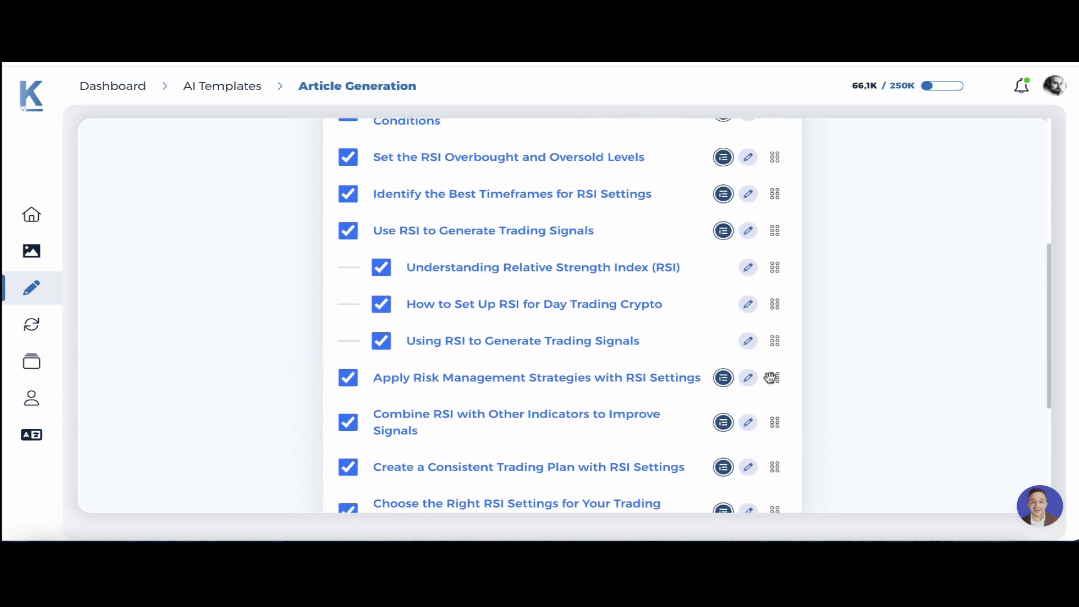
pyautogui.scroll(5, 753, 284)
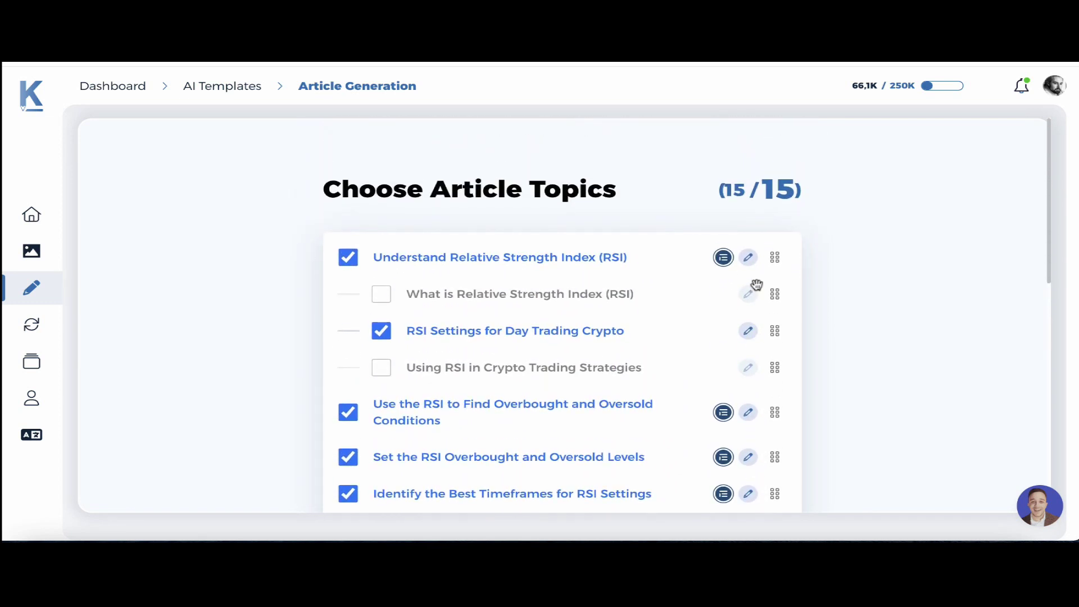
pyautogui.scroll(-5, 761, 301)
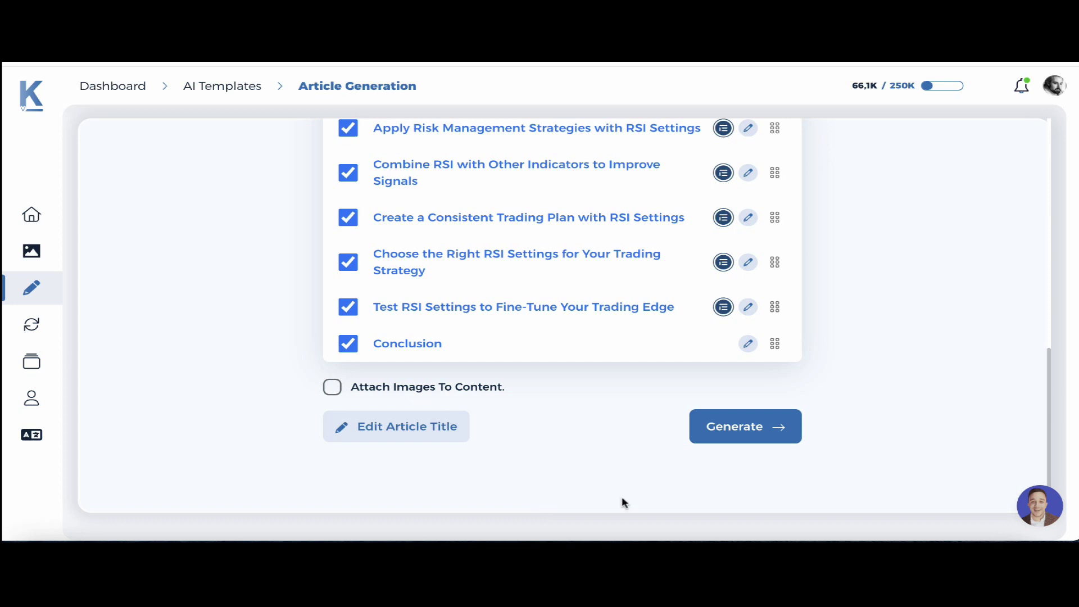
# Generate the article from the 15-topic outline and open it in the editor
pyautogui.click(740, 429)
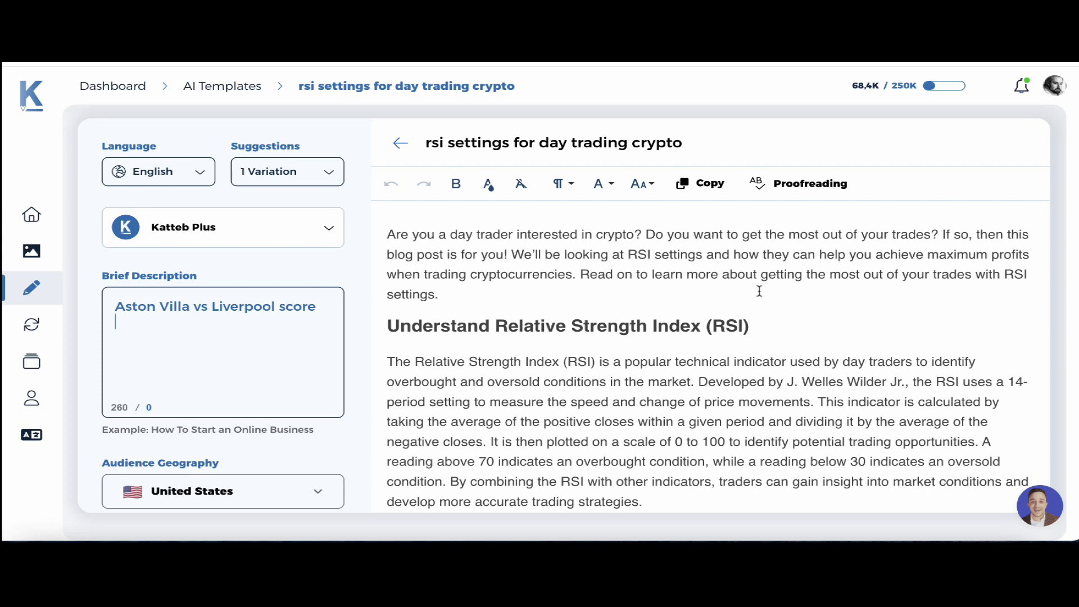
pyautogui.scroll(-3, 760, 291)
pyautogui.scroll(2, 760, 291)
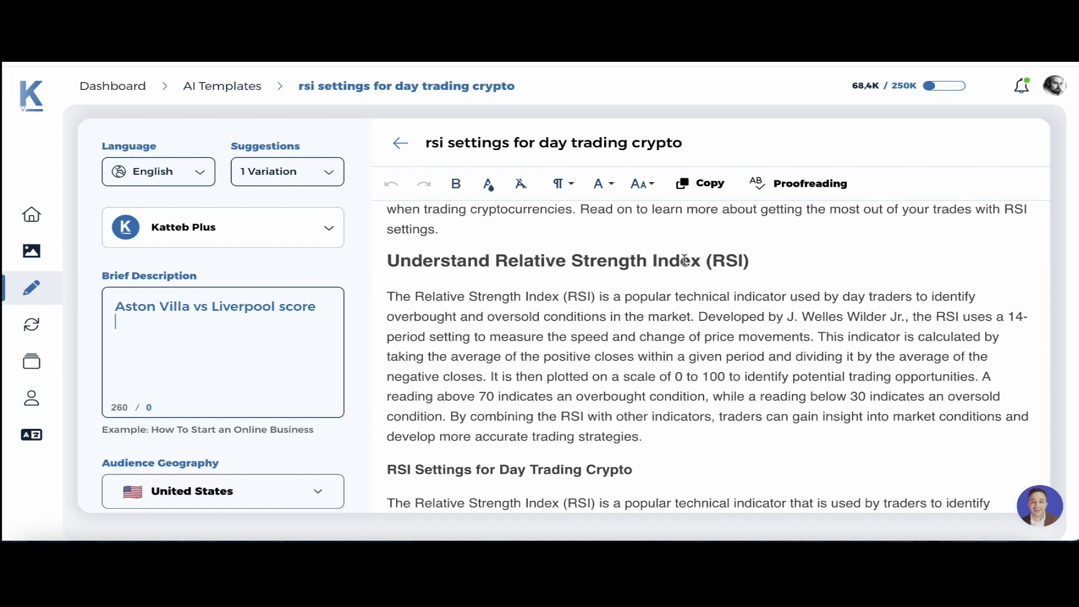
pyautogui.scroll(-3, 685, 261)
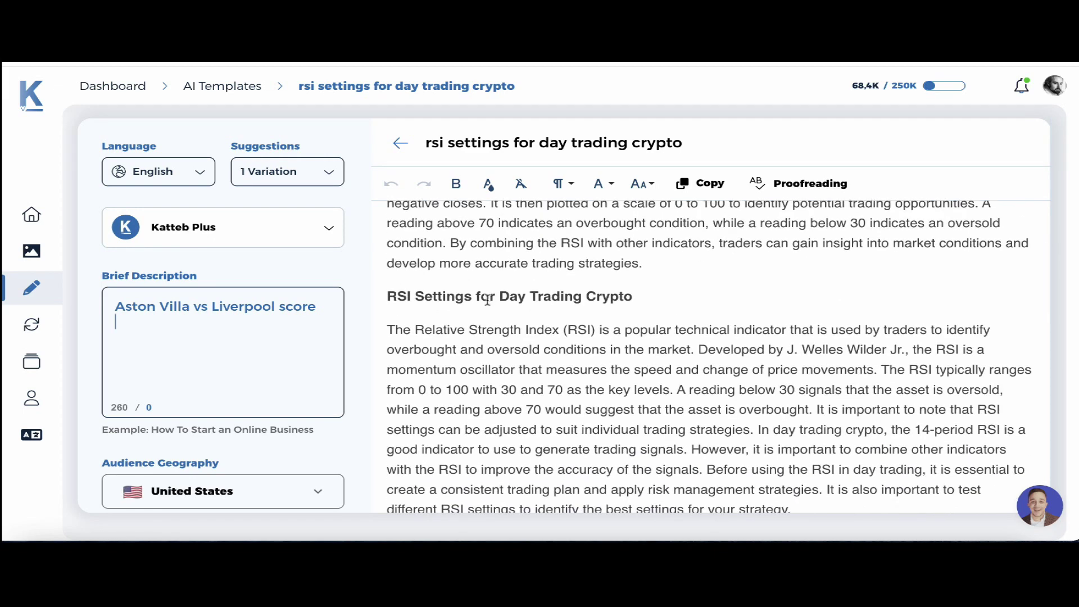
pyautogui.scroll(-5, 658, 361)
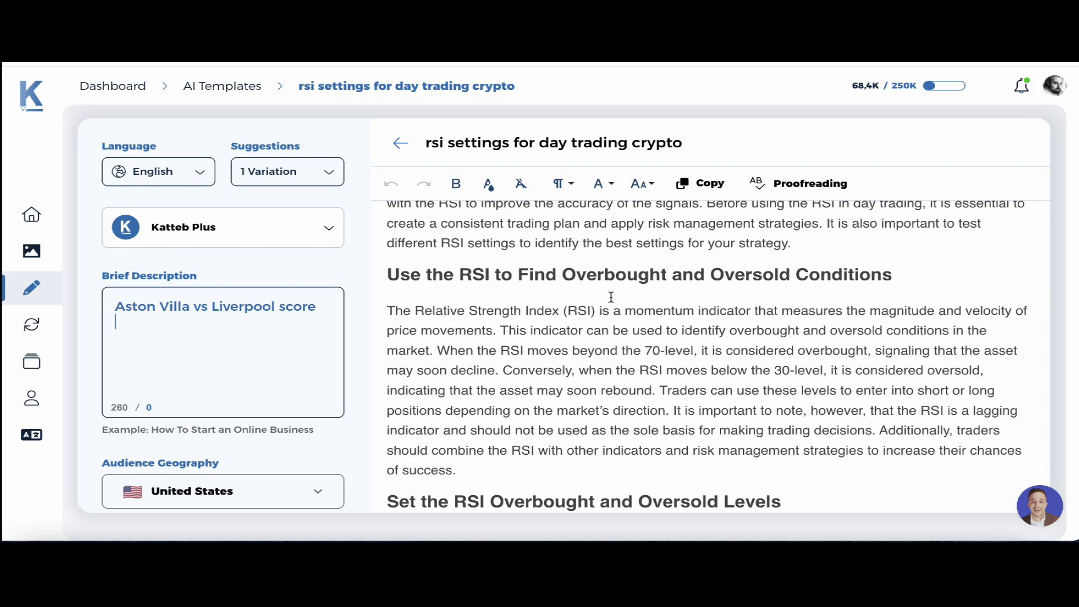
pyautogui.scroll(-5, 681, 366)
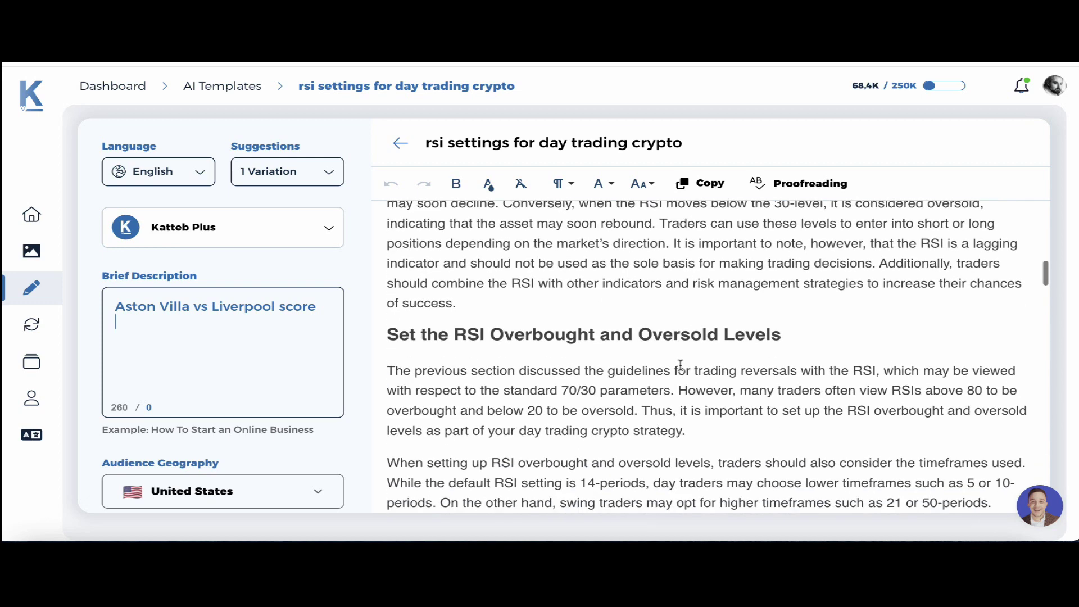
pyautogui.scroll(-8, 680, 365)
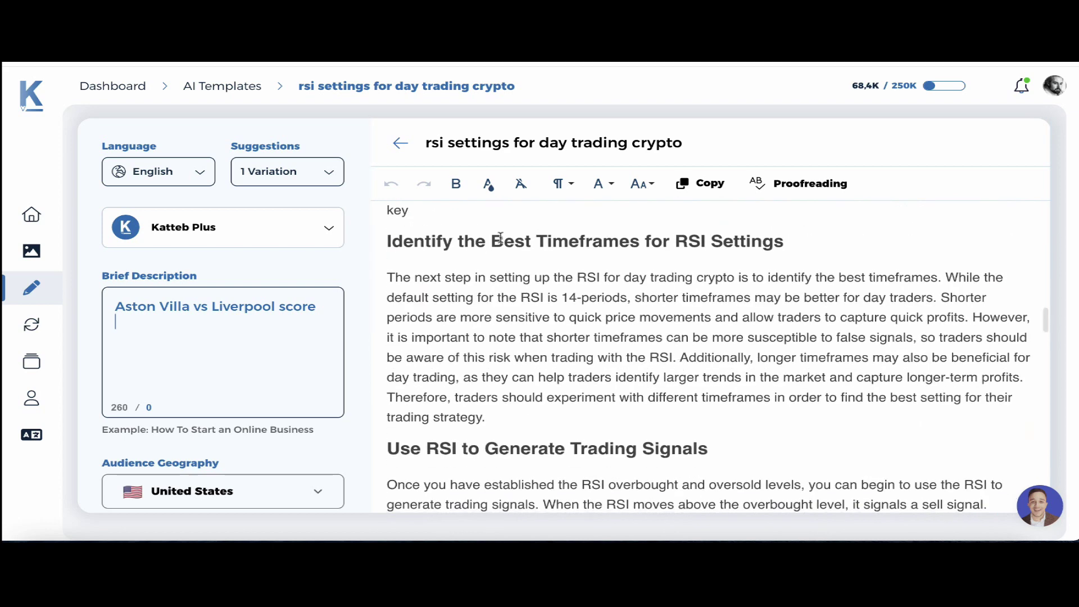
pyautogui.scroll(-3, 724, 347)
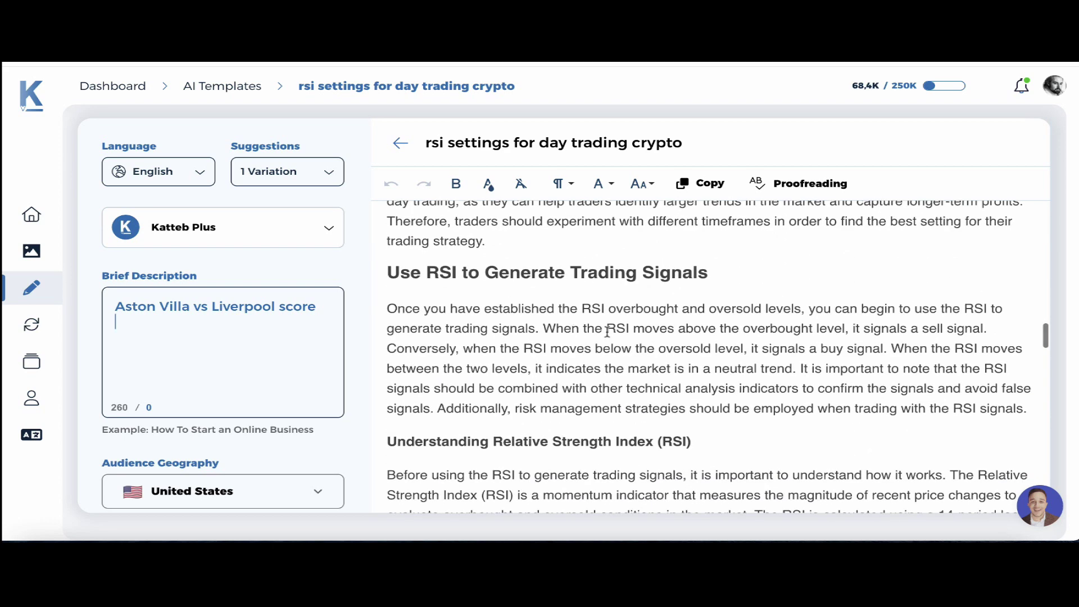
pyautogui.scroll(-4, 582, 330)
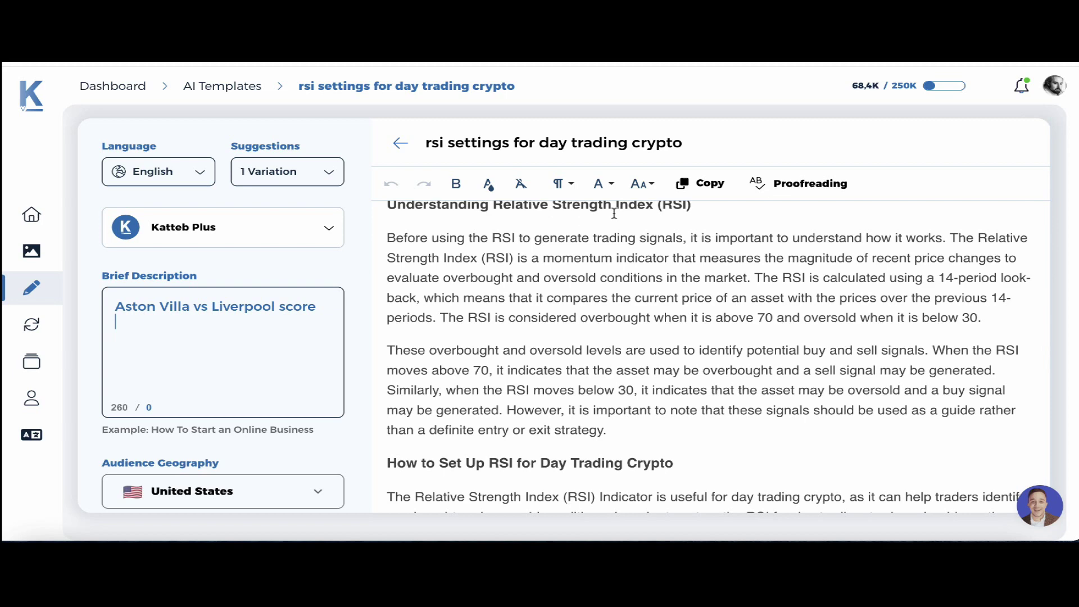
pyautogui.scroll(-10, 669, 338)
pyautogui.scroll(-3, 669, 338)
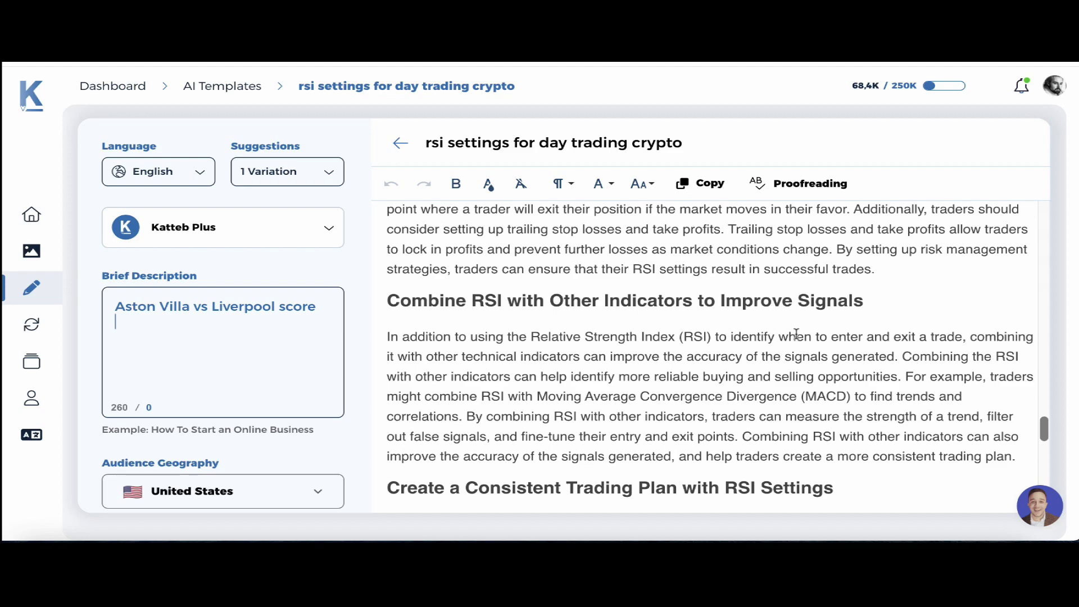
pyautogui.scroll(3, 797, 334)
pyautogui.scroll(-3, 797, 334)
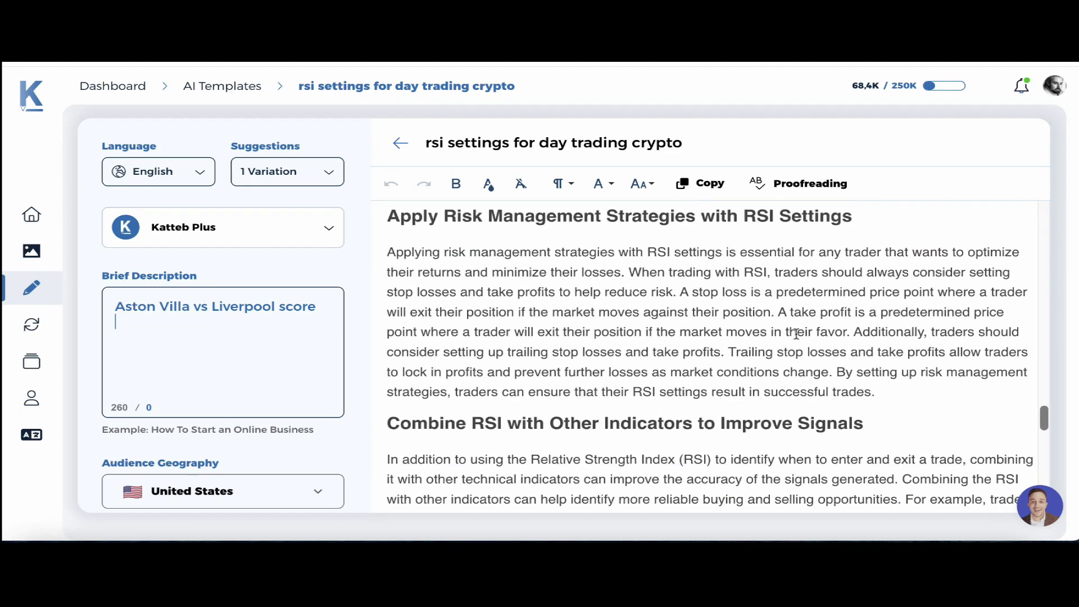
pyautogui.scroll(-9, 797, 334)
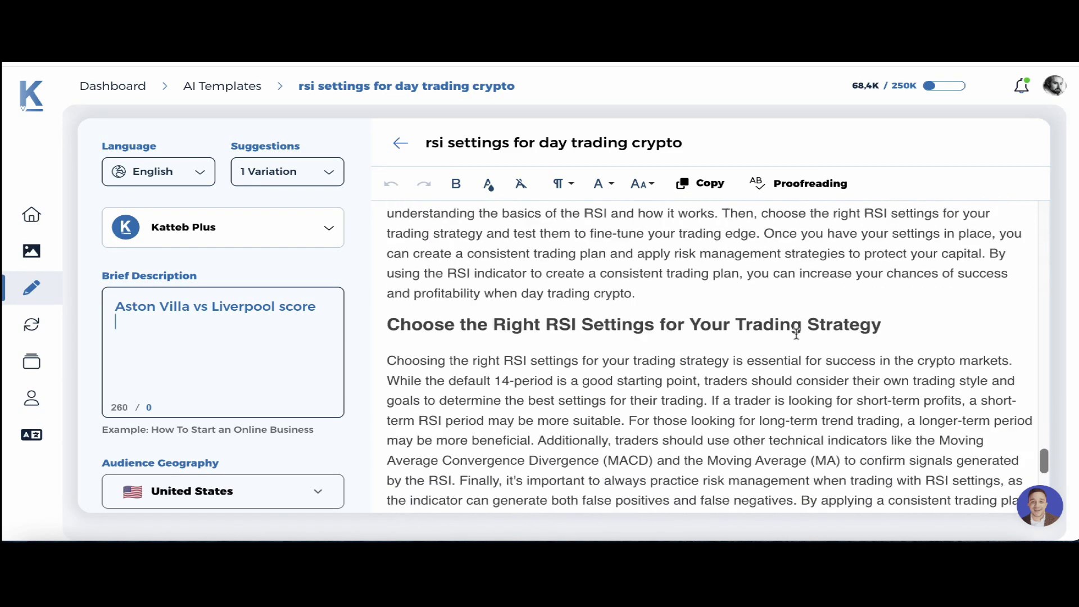
pyautogui.scroll(4, 796, 334)
pyautogui.scroll(-4, 796, 334)
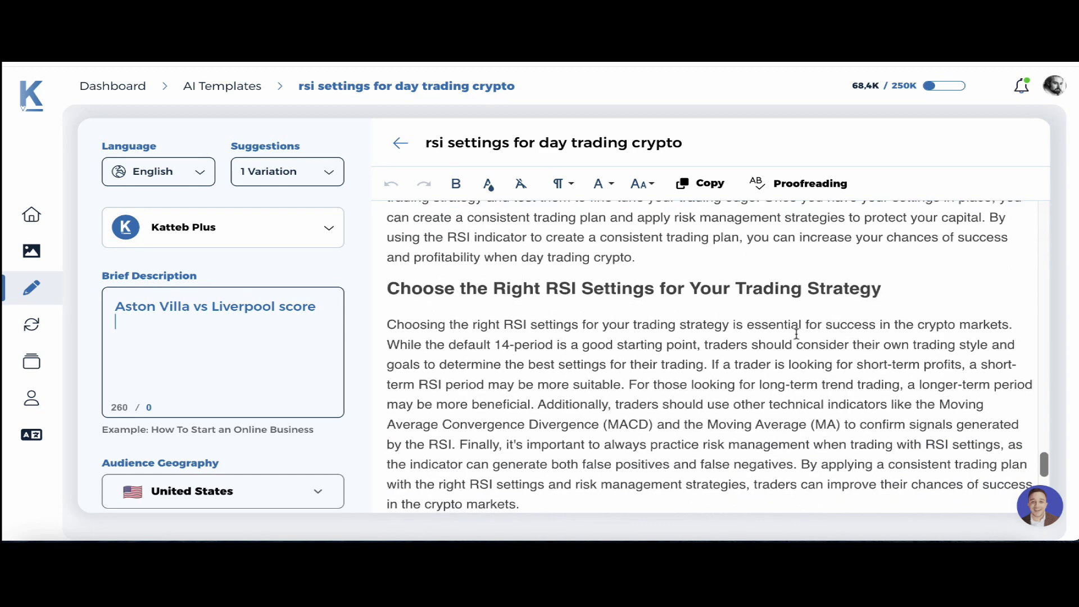
pyautogui.scroll(-5, 797, 334)
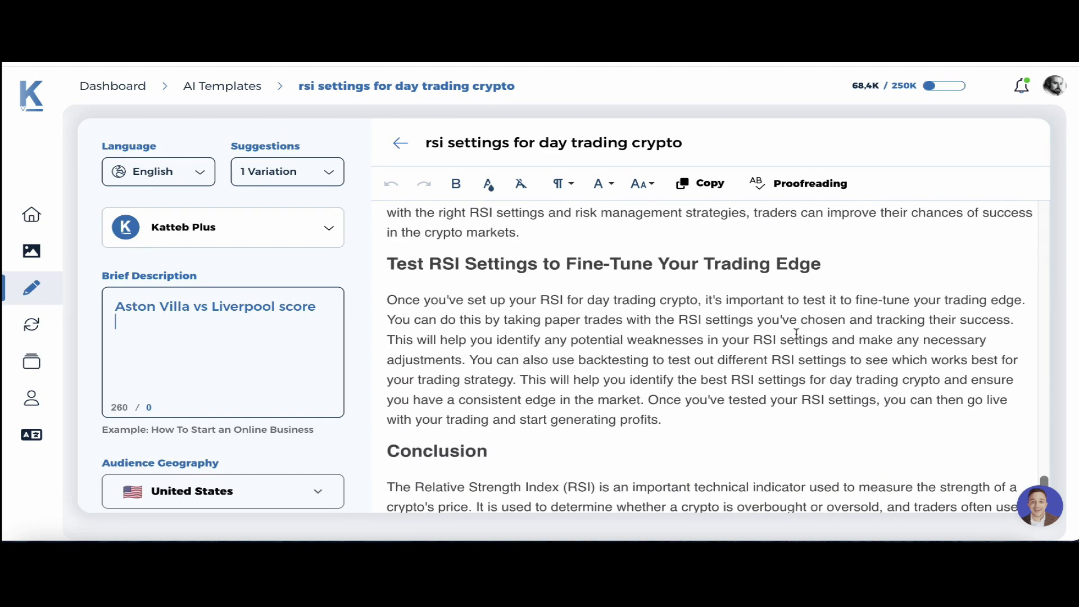
pyautogui.scroll(-2, 797, 334)
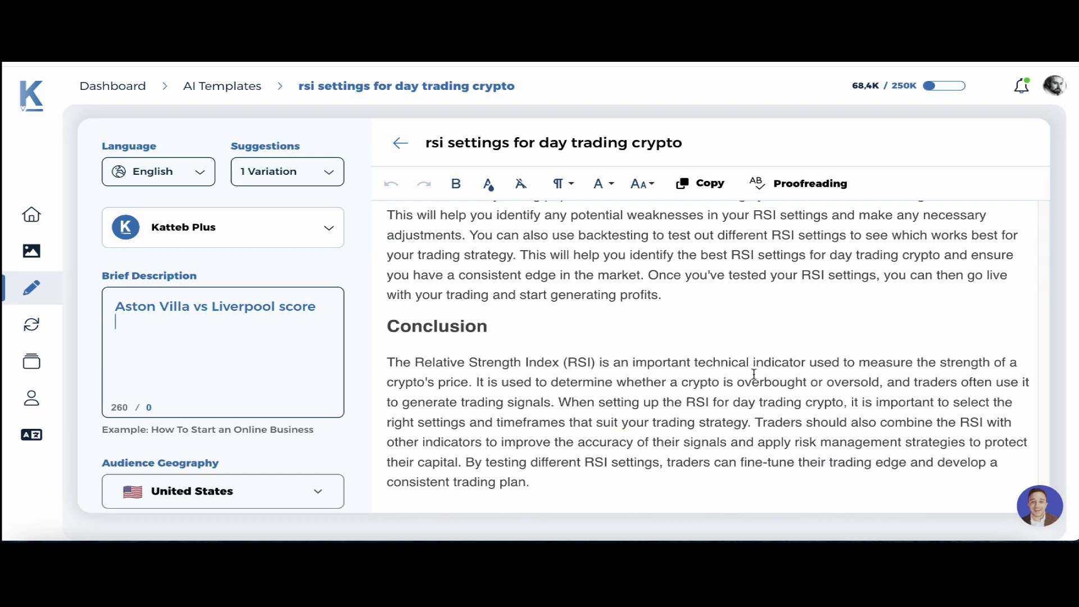
pyautogui.scroll(-6, 291, 380)
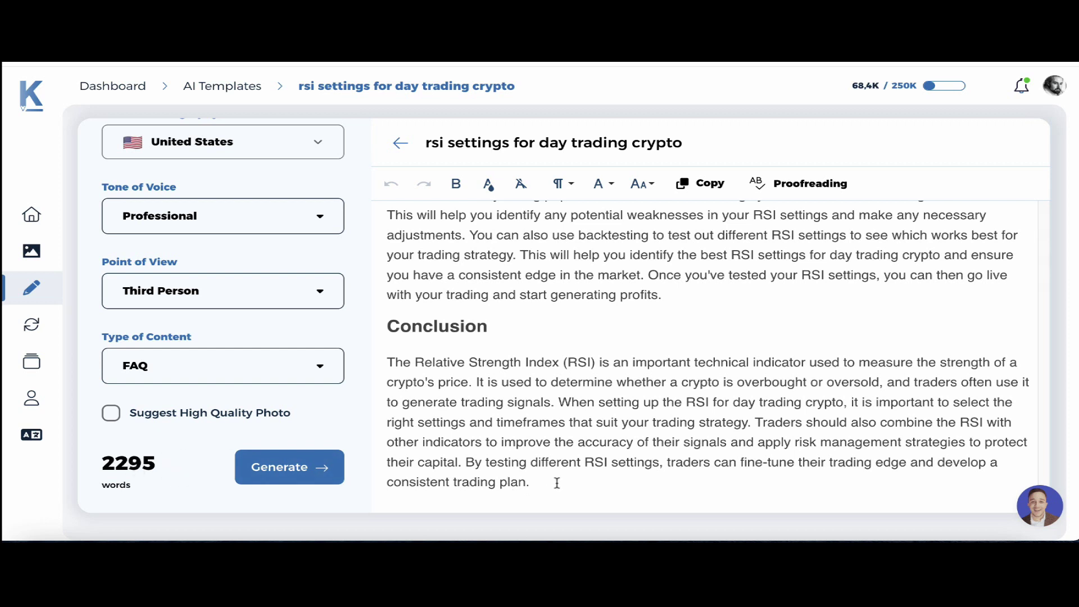
pyautogui.scroll(20, 557, 483)
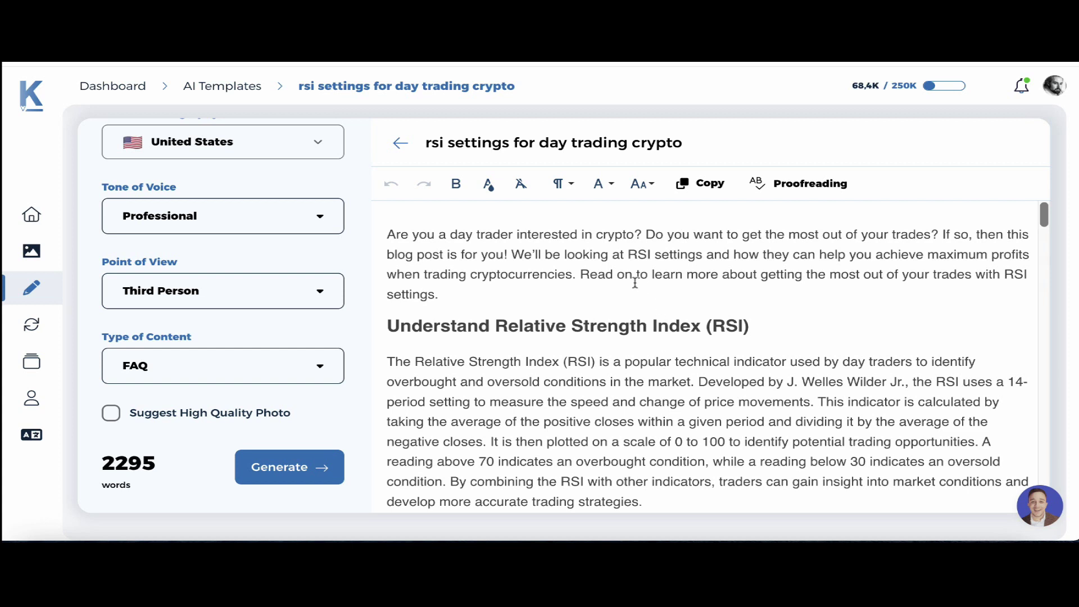
pyautogui.scroll(-15, 632, 282)
pyautogui.scroll(-5, 629, 282)
pyautogui.scroll(10, 629, 283)
pyautogui.scroll(10, 629, 282)
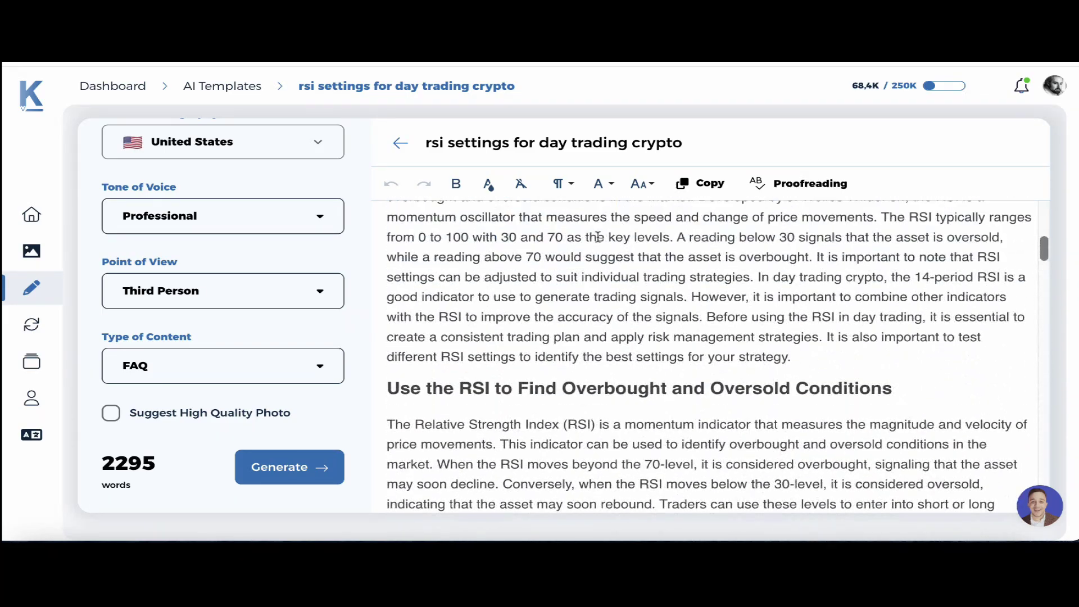